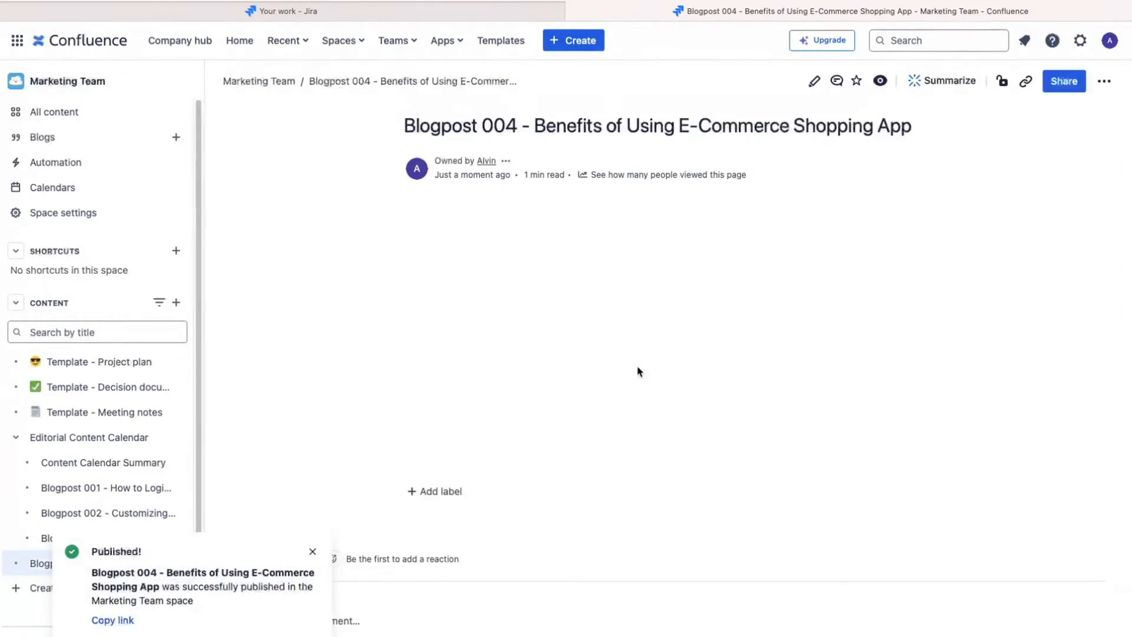
Insert a table of contents above the introduction of Blogpost 002.
click(607, 285)
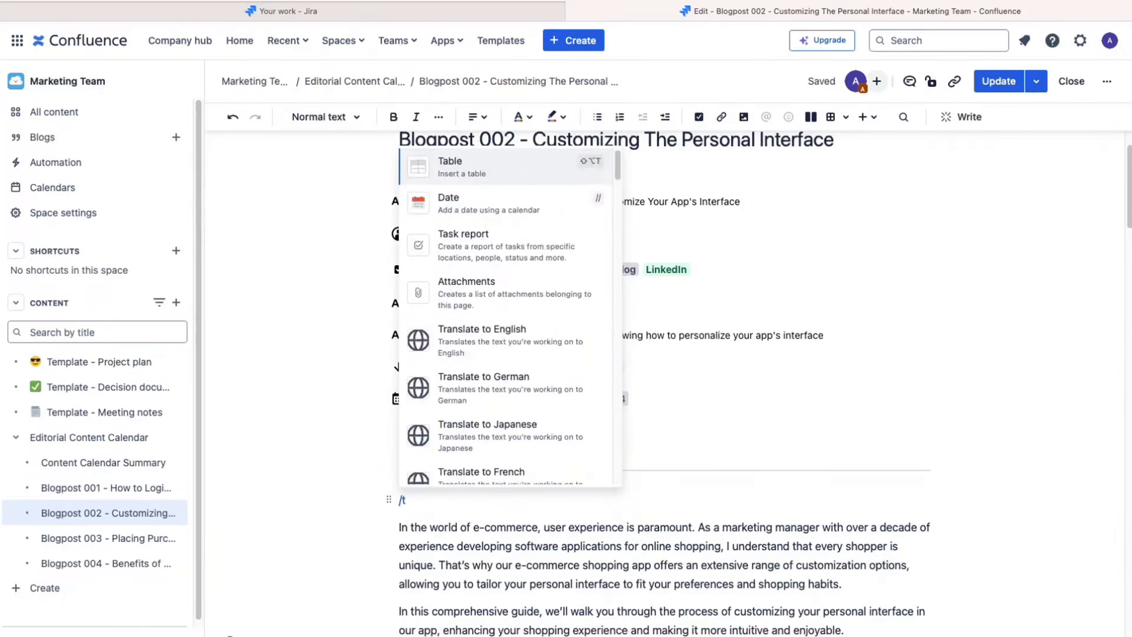
key(Return)
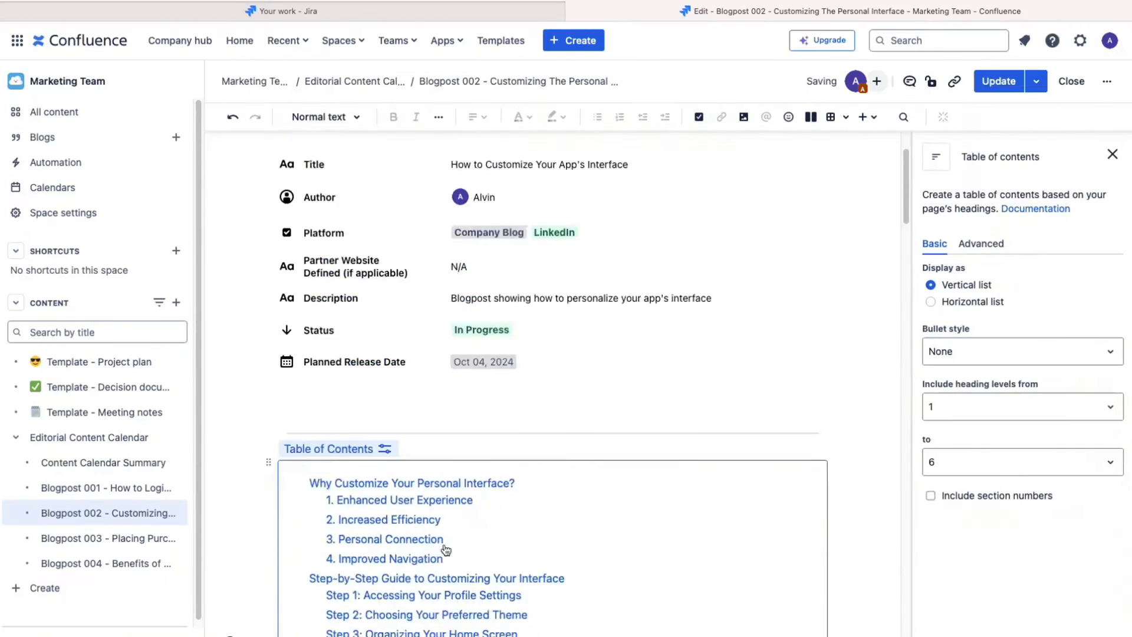
click(347, 408)
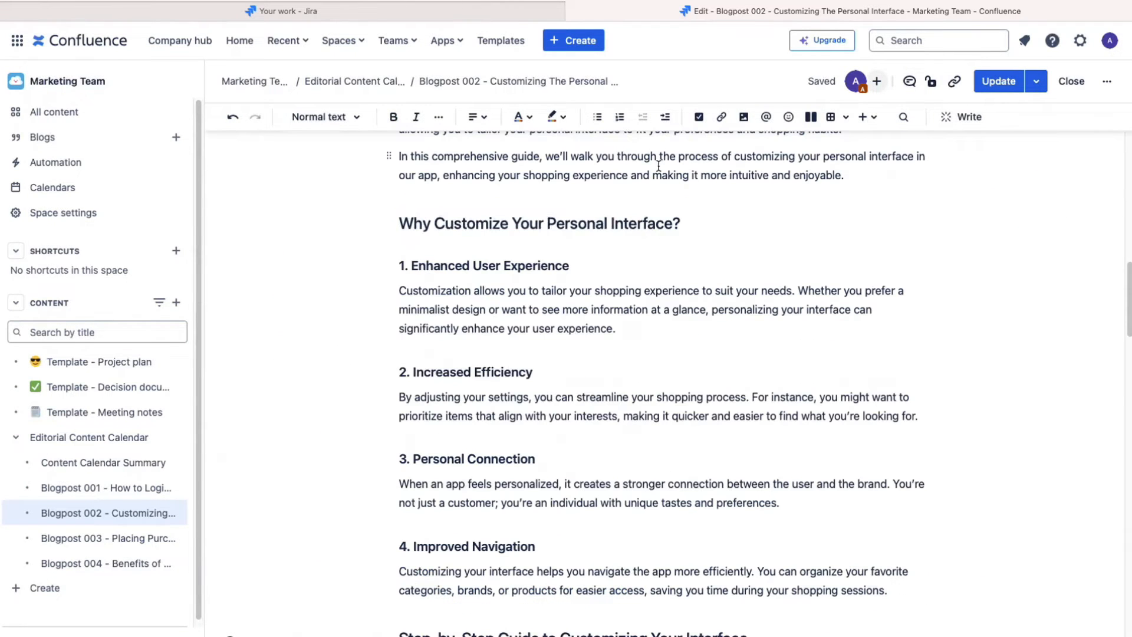
Write an inline comment in Blogpost 002 beginning "Do these categories make sense? Should we".
key(super+alt+c)
text(Do these categories make sense? Should we)
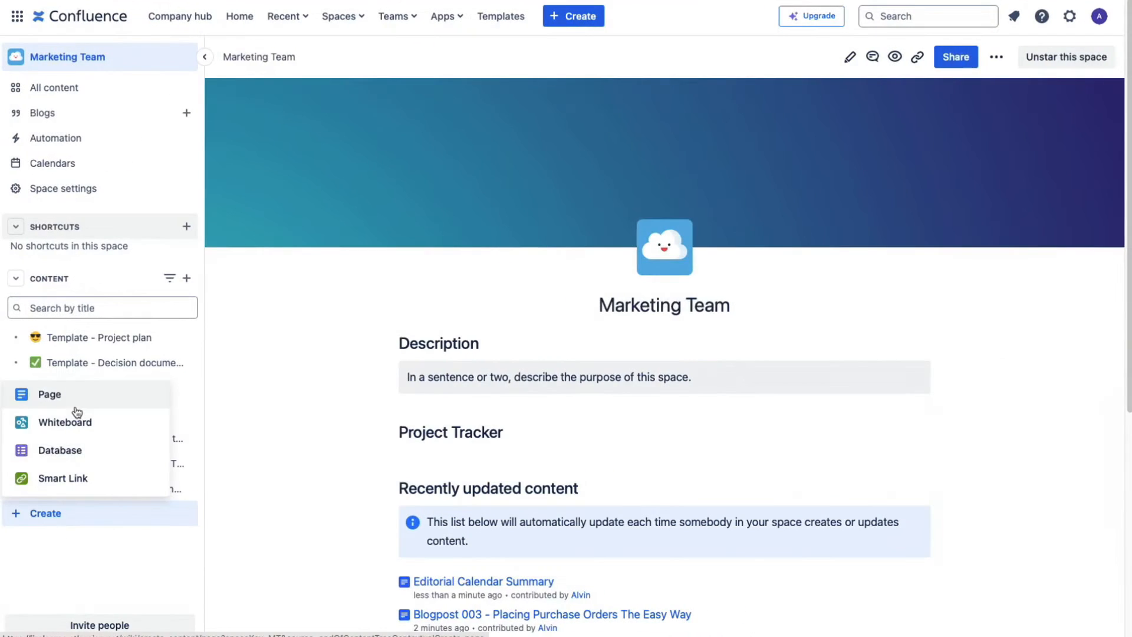
Create a "Content Calendar Summary" page with the line "Here is the summary of our Content Calendar:" followed by a Property Group Report.
click(65, 403)
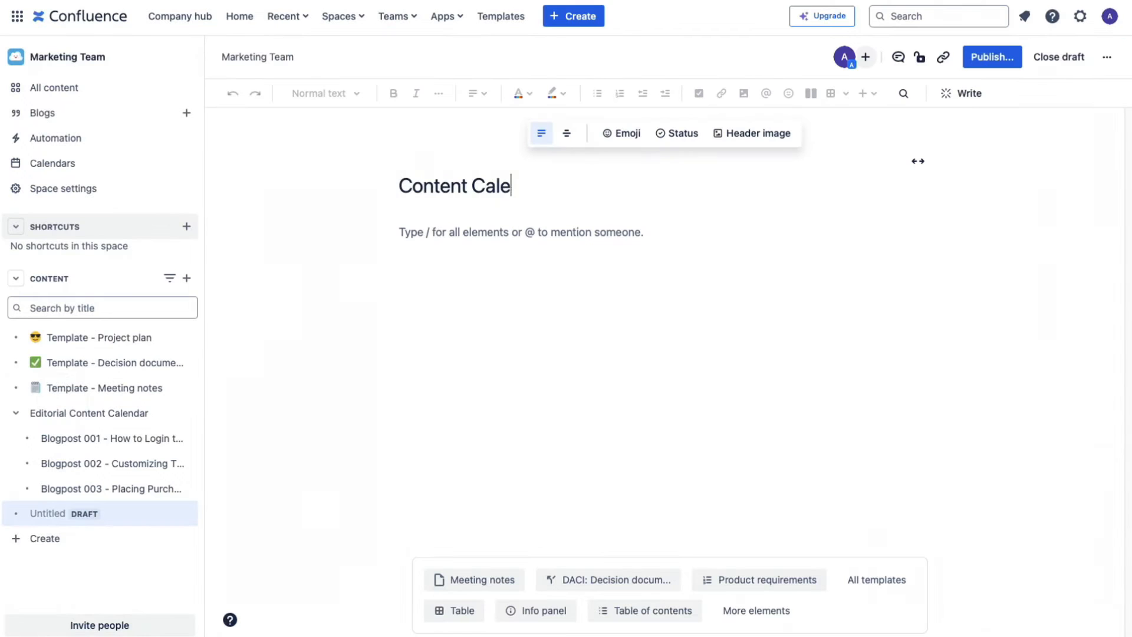
text(Here is the summary of our)
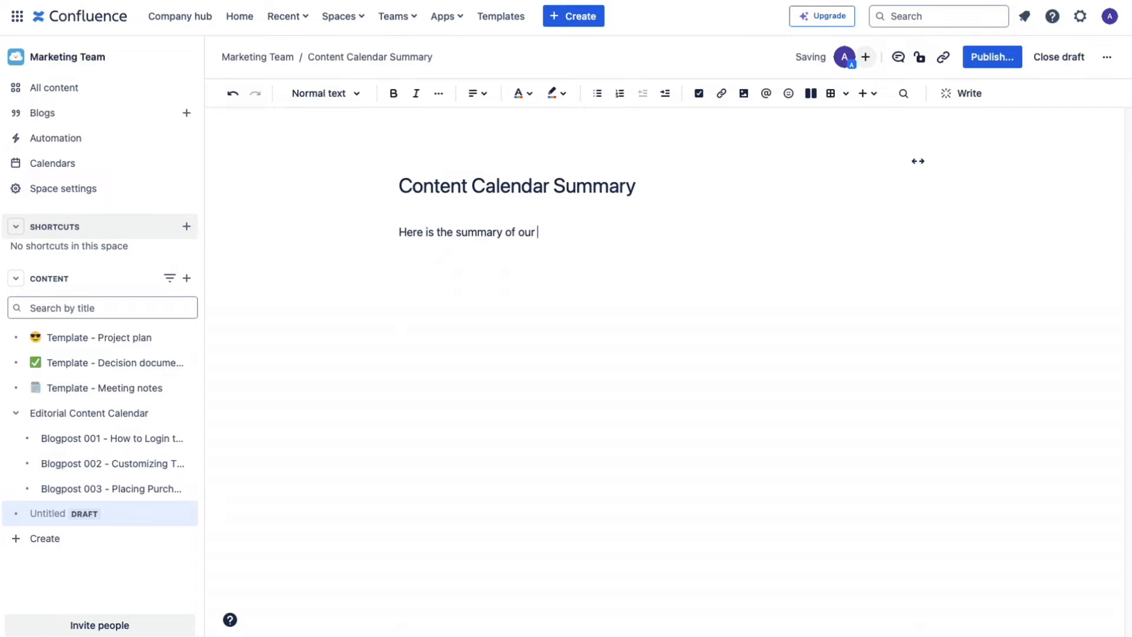
text(/property)
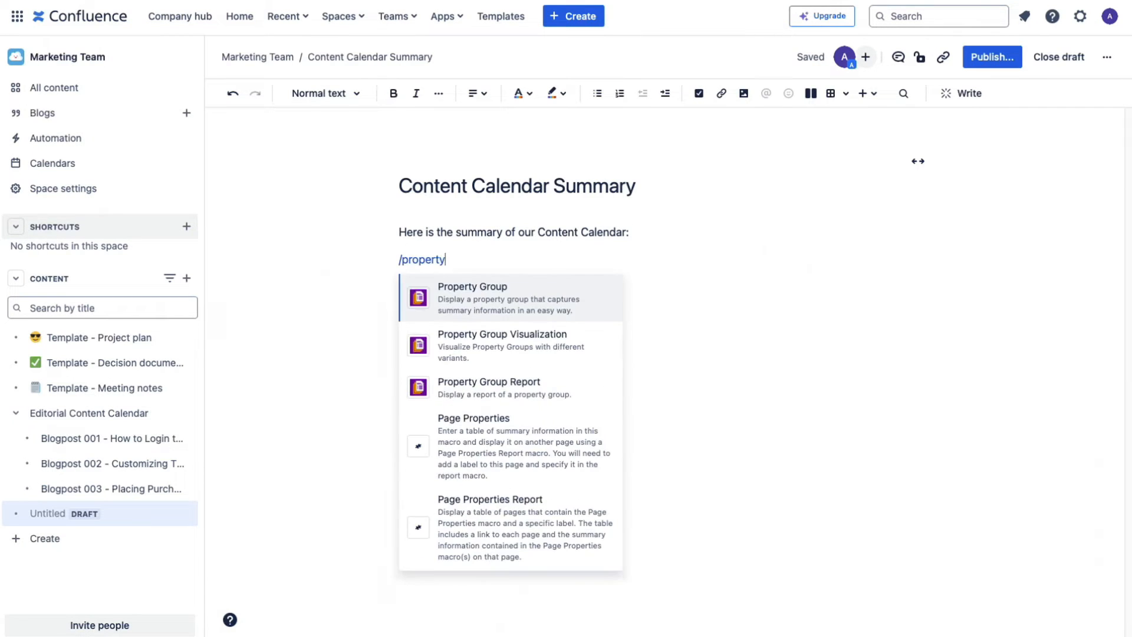
click(523, 387)
click(163, 112)
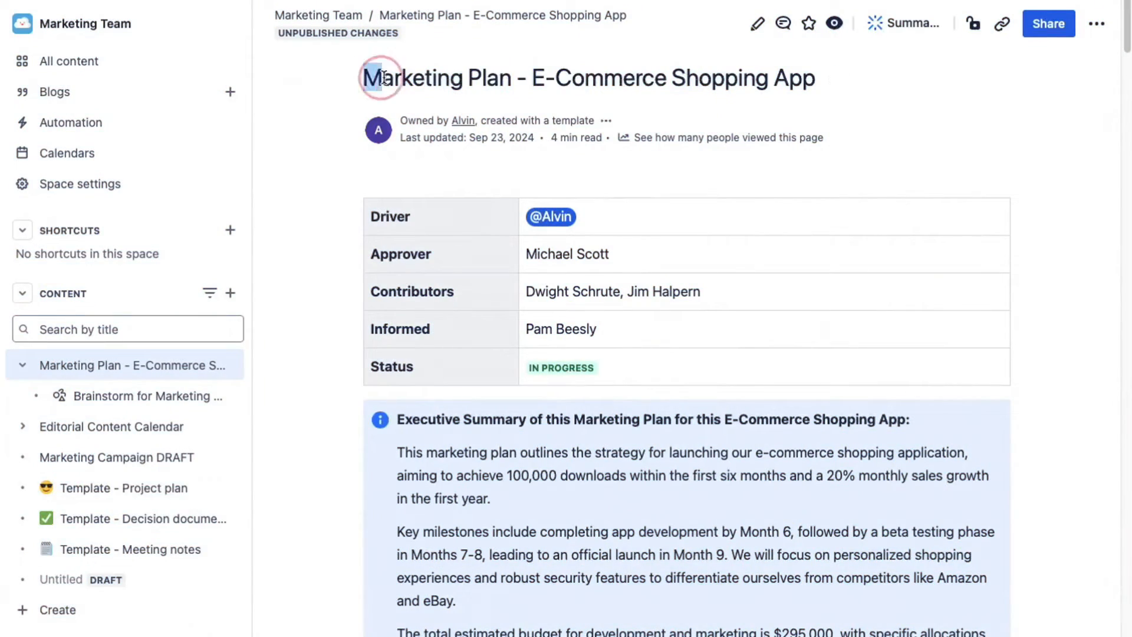
Review the marketing plan's executive summary, objective, goals, target market and competitive analysis.
click(901, 111)
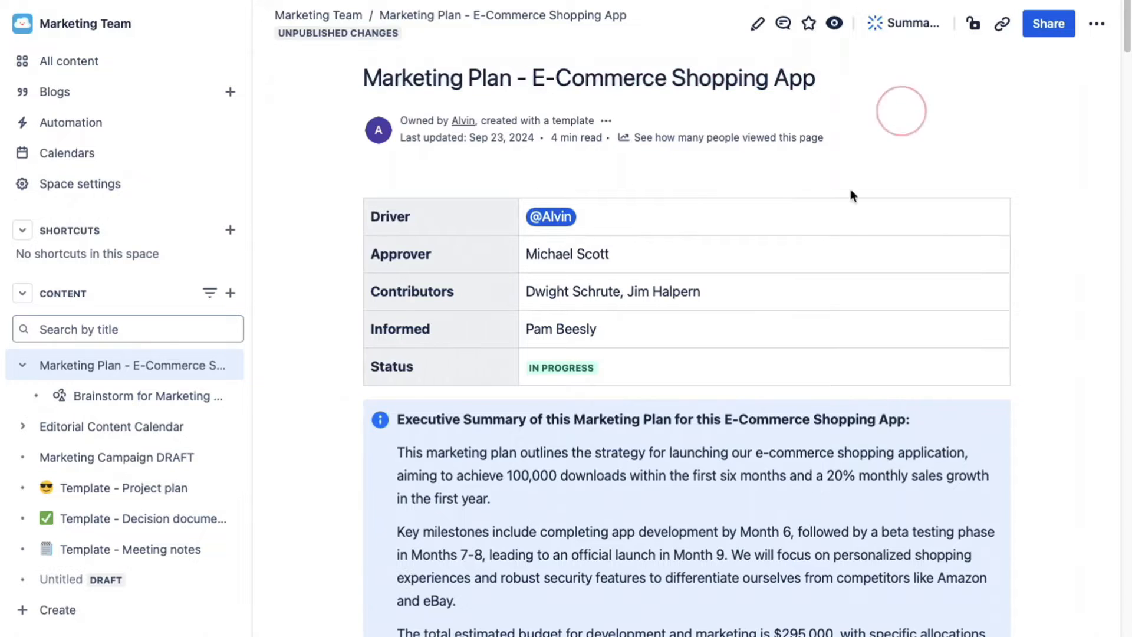
scroll(775, 253, down, 3)
scroll(325, 443, down, 7)
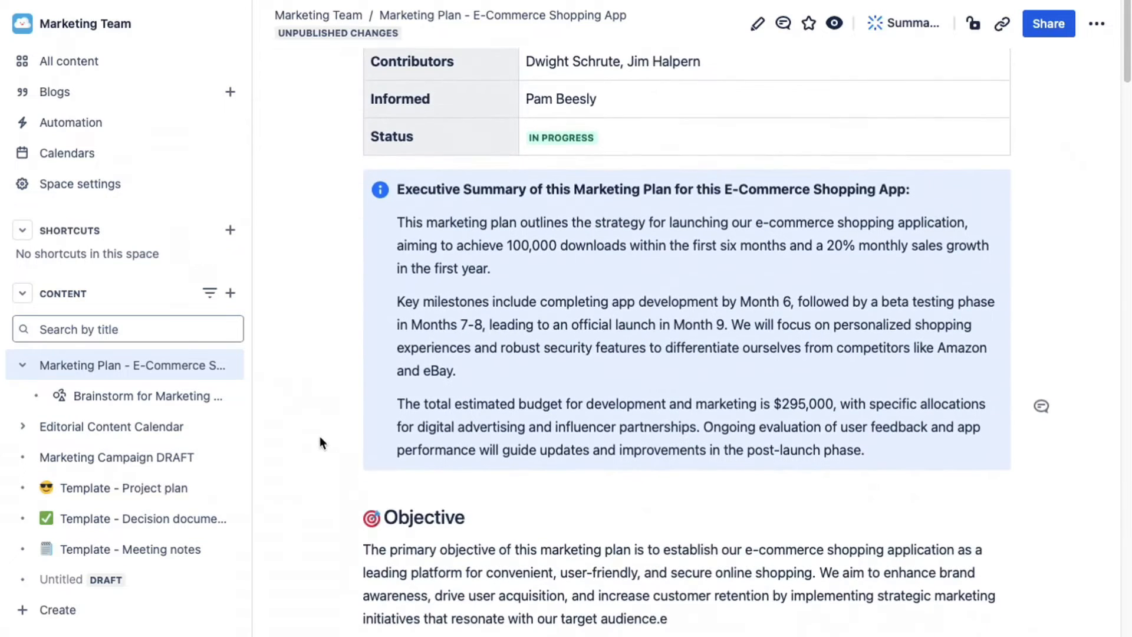
scroll(784, 507, down, 8)
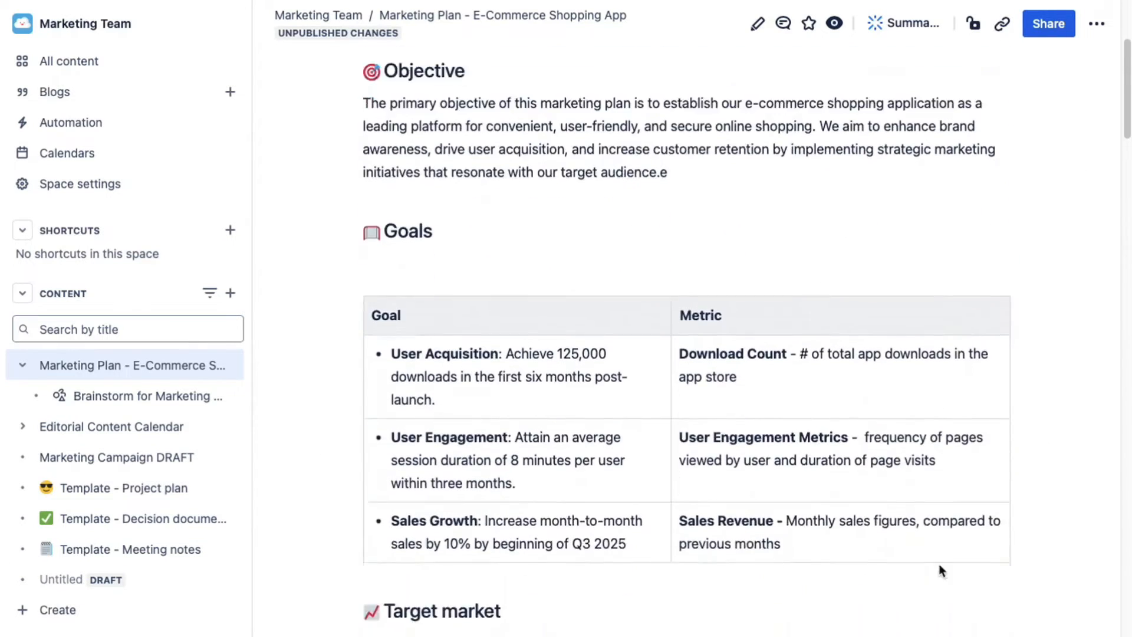
scroll(717, 399, down, 2)
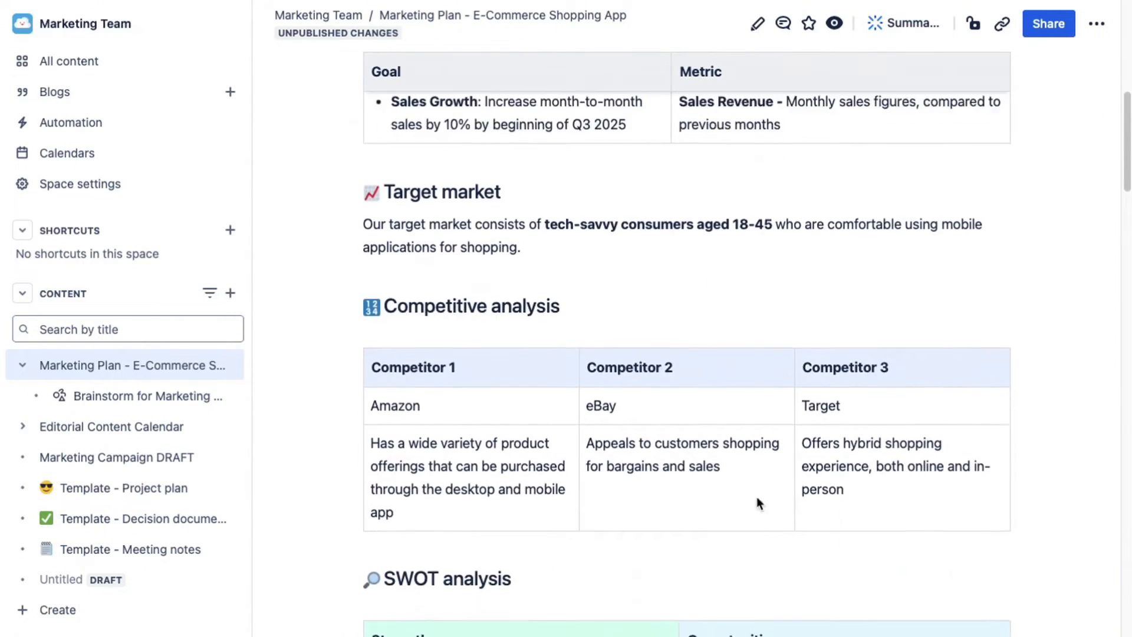
click(644, 472)
scroll(342, 424, down, 3)
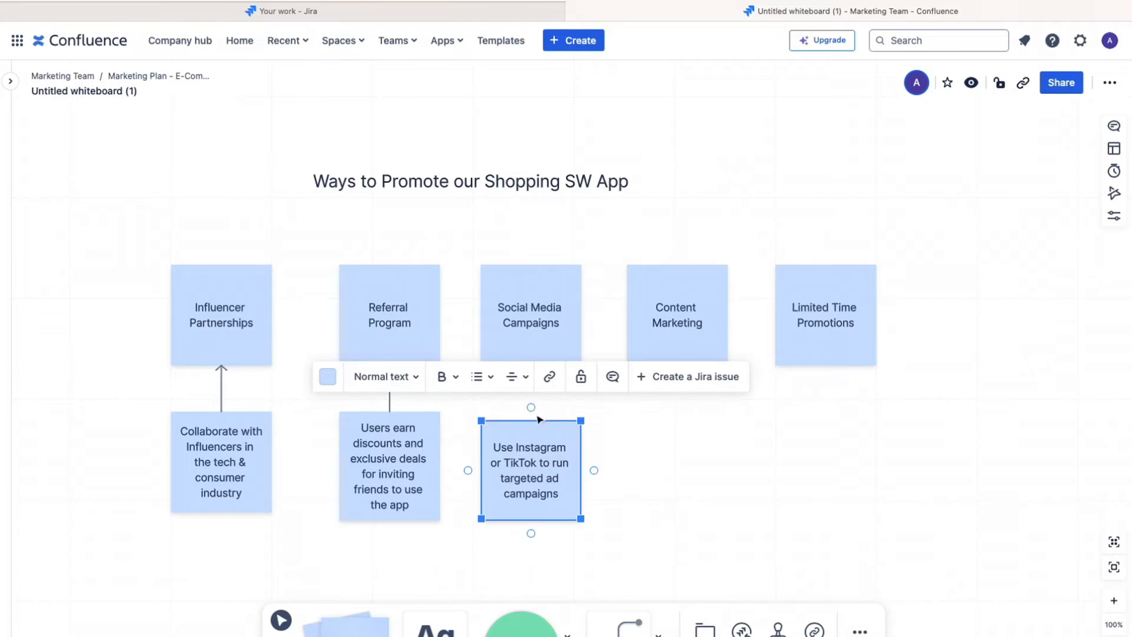
Position the Instagram and TikTok ad campaigns sticky note below the "Content Marketing" note on the whiteboard.
drag(540, 474, 686, 475)
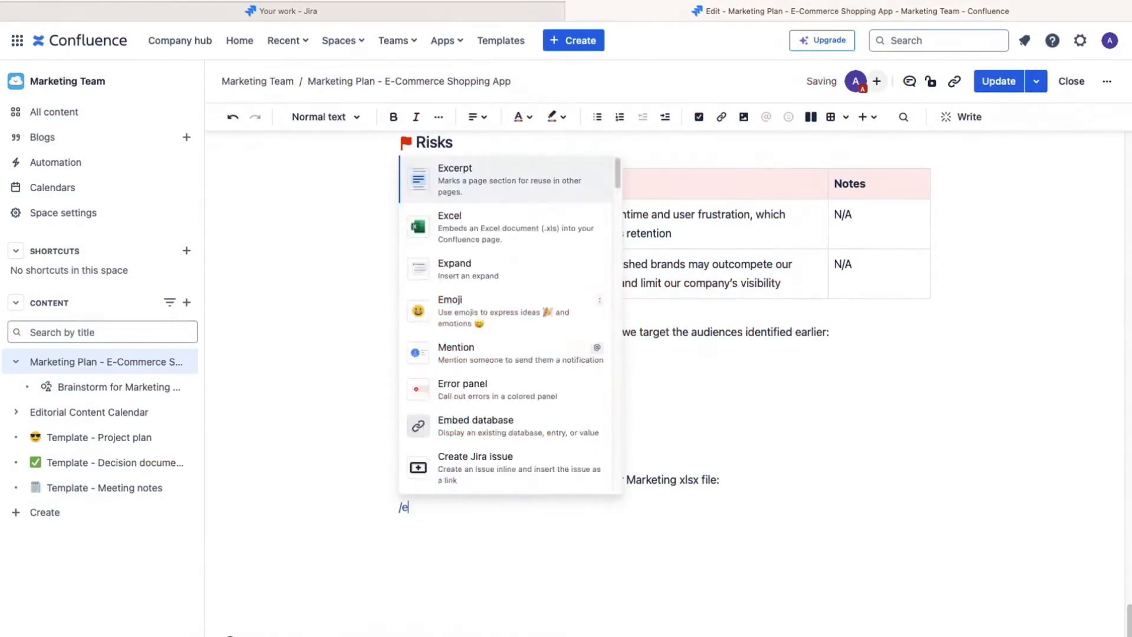
Embed App SW App Data.xlsx with the Excel macro below the sales data preview line in the marketing plan.
text(xcel)
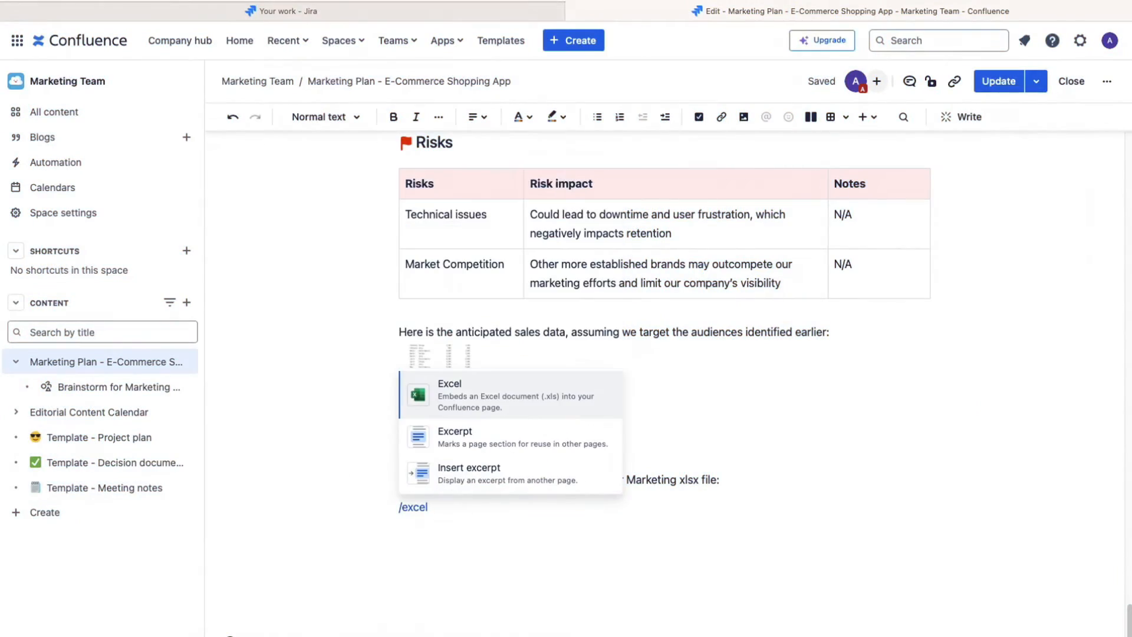
click(472, 387)
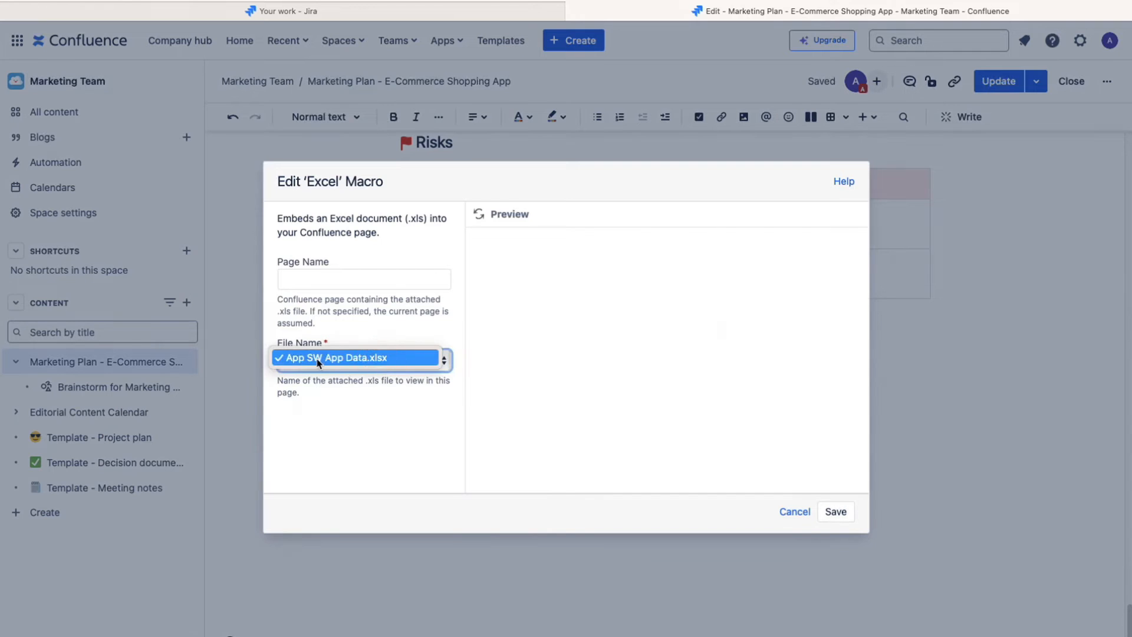
click(836, 511)
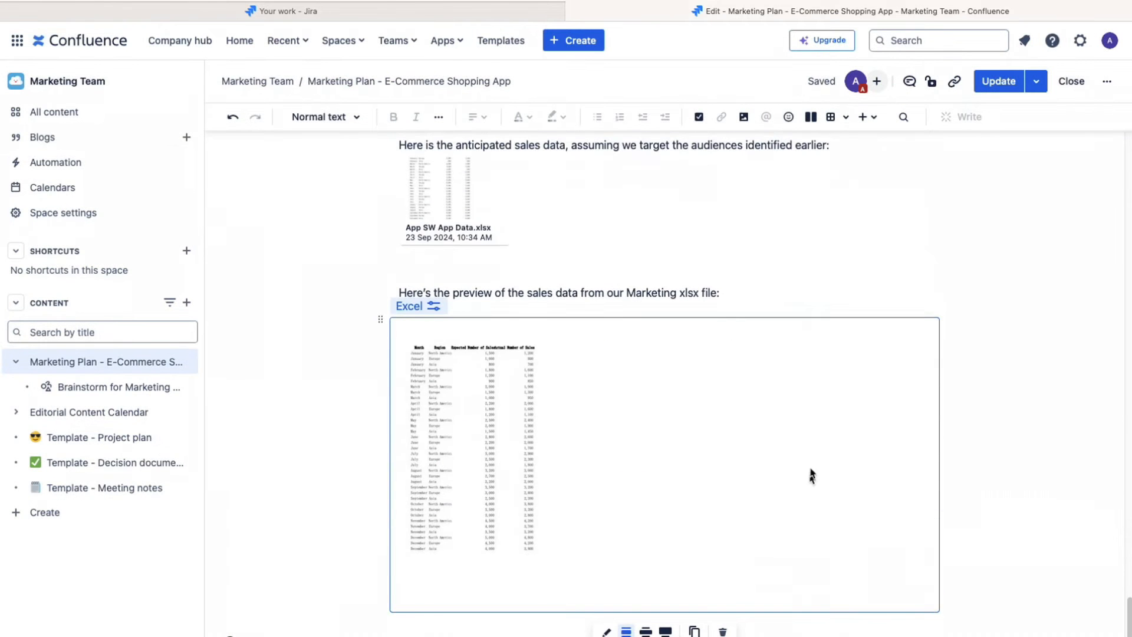
Add an assigned action item under ACTION ITEMS reading "Finalize the list of Platforms to promote our software app by", ending with a date.
drag(1128, 72, 1128, 582)
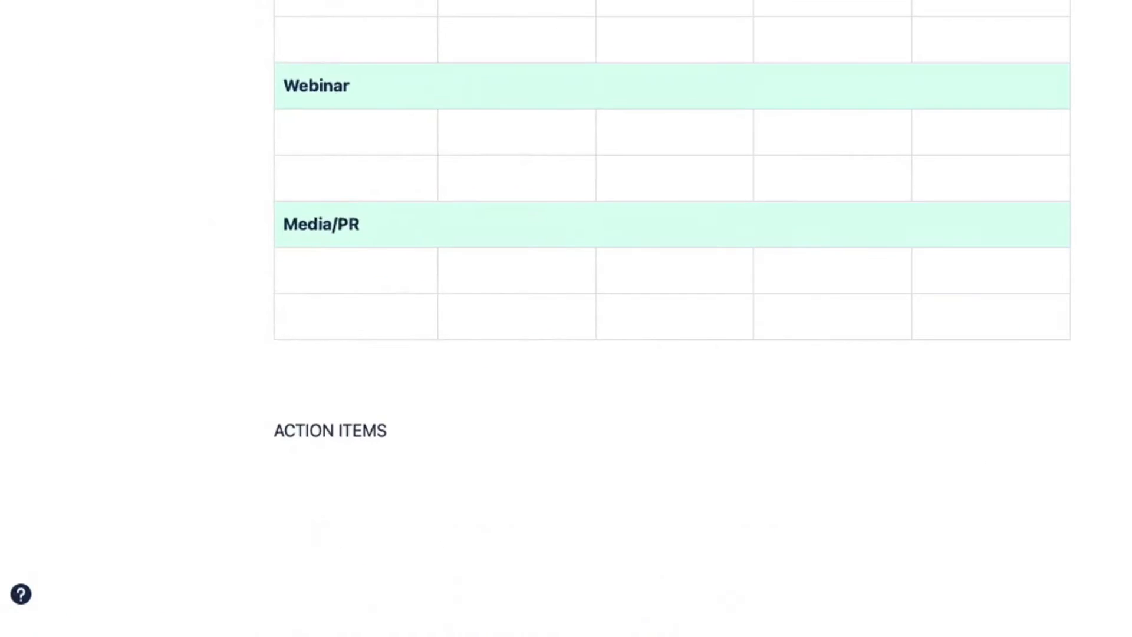
text(/act)
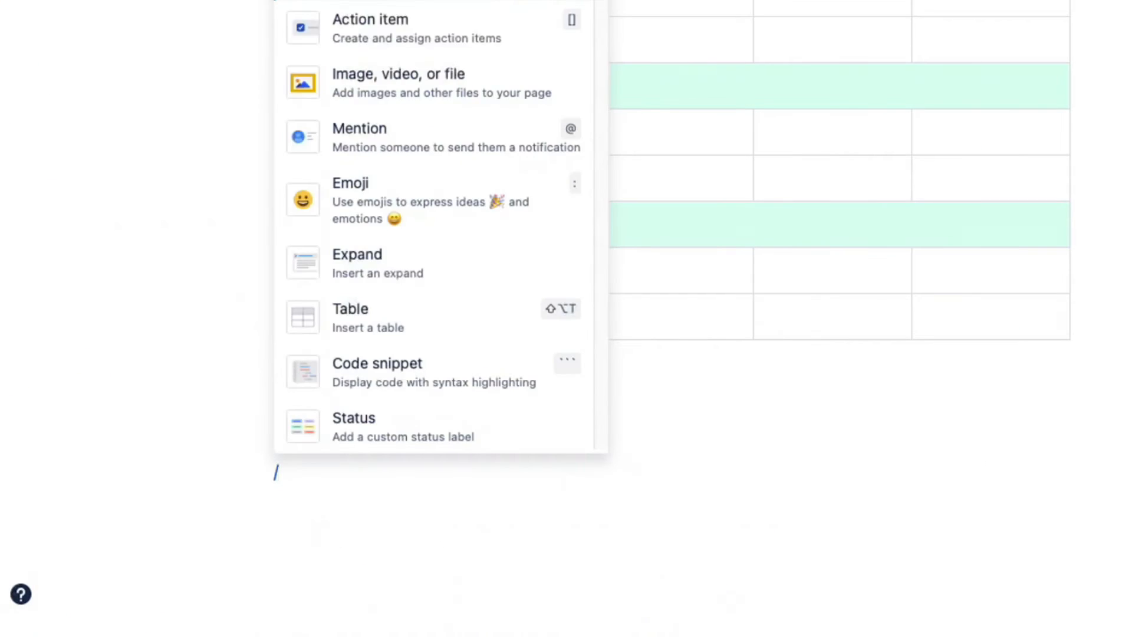
text(ion)
key(Return)
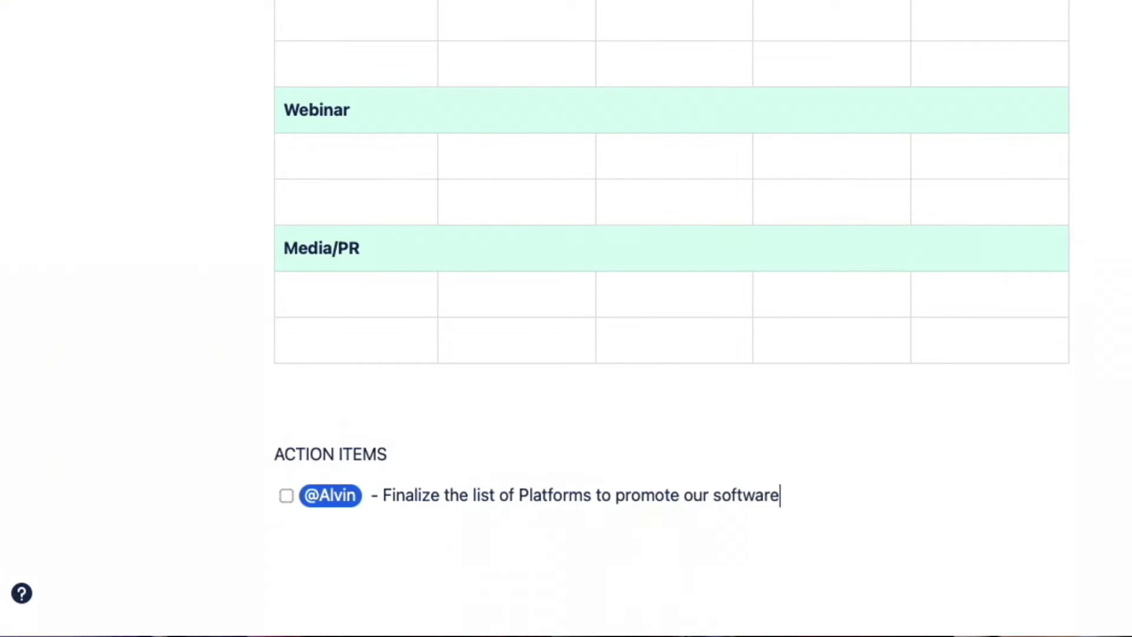
text(are app by /date)
key(Return)
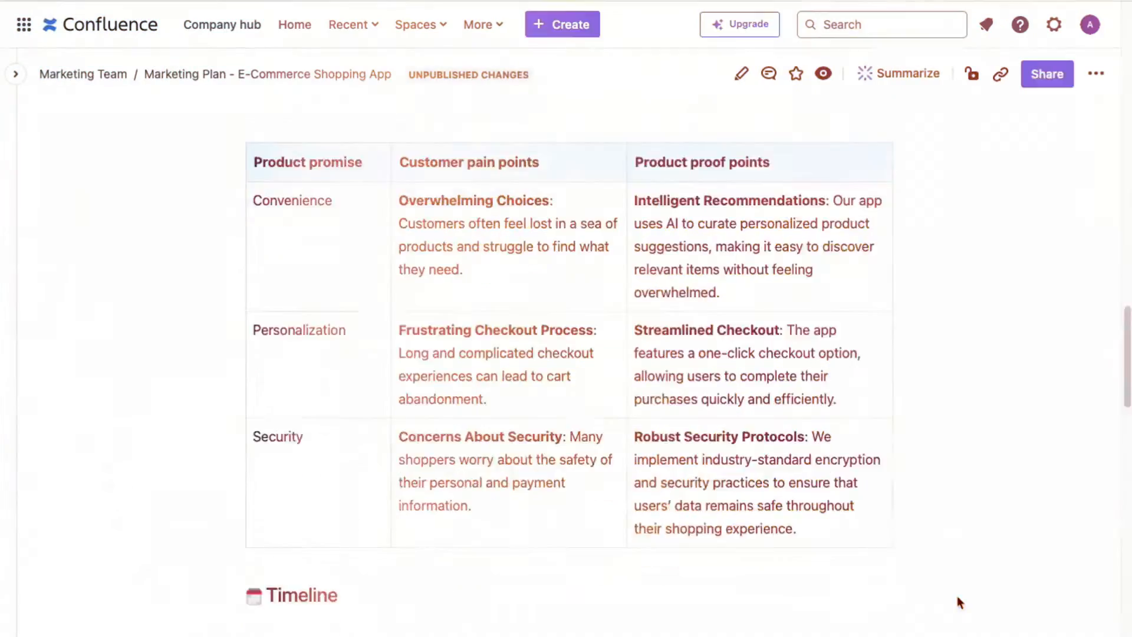
Examine the marketing plan's product promises, timeline, milestones, budget, risks and embedded sales data.
scroll(956, 595, down, 12)
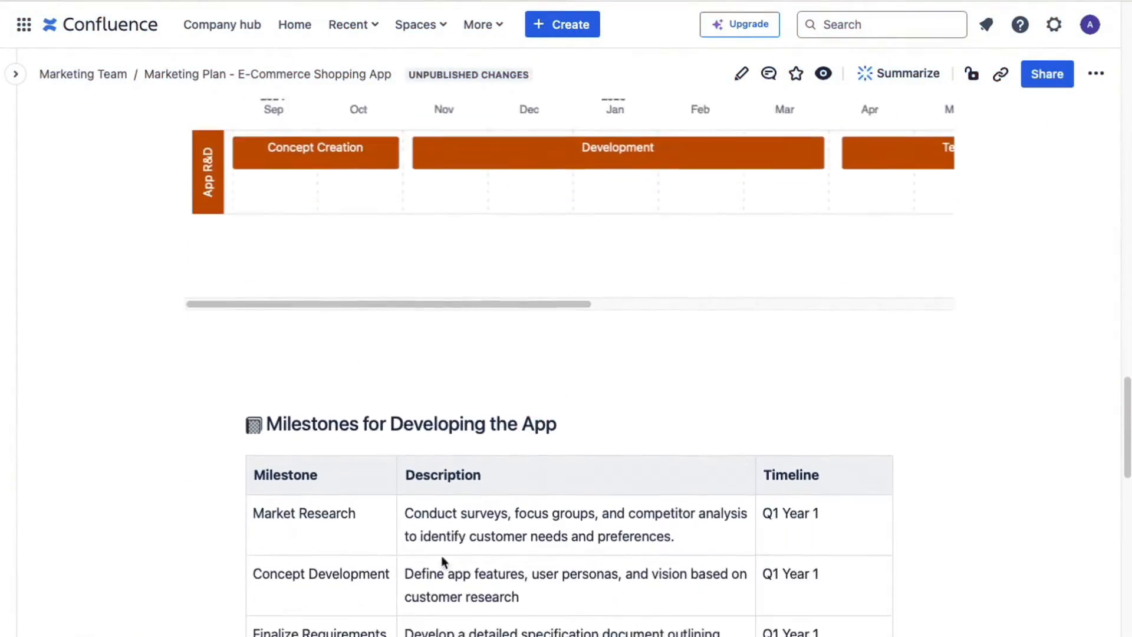
drag(266, 231, 508, 234)
scroll(558, 303, down, 2)
click(869, 619)
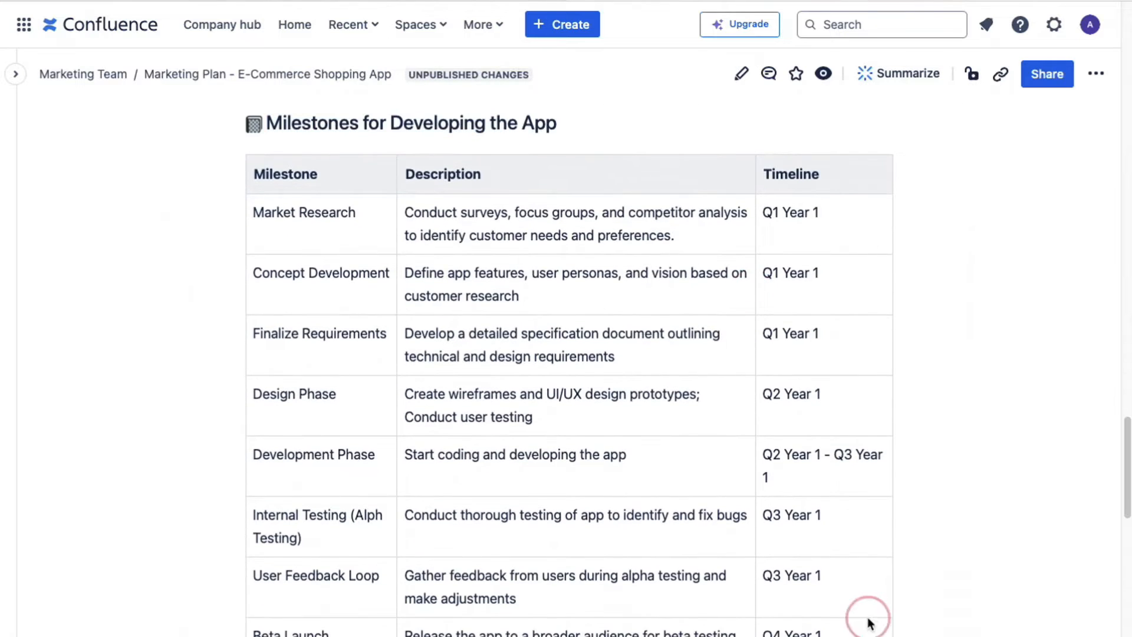
scroll(825, 622, down, 5)
click(785, 632)
scroll(616, 606, down, 10)
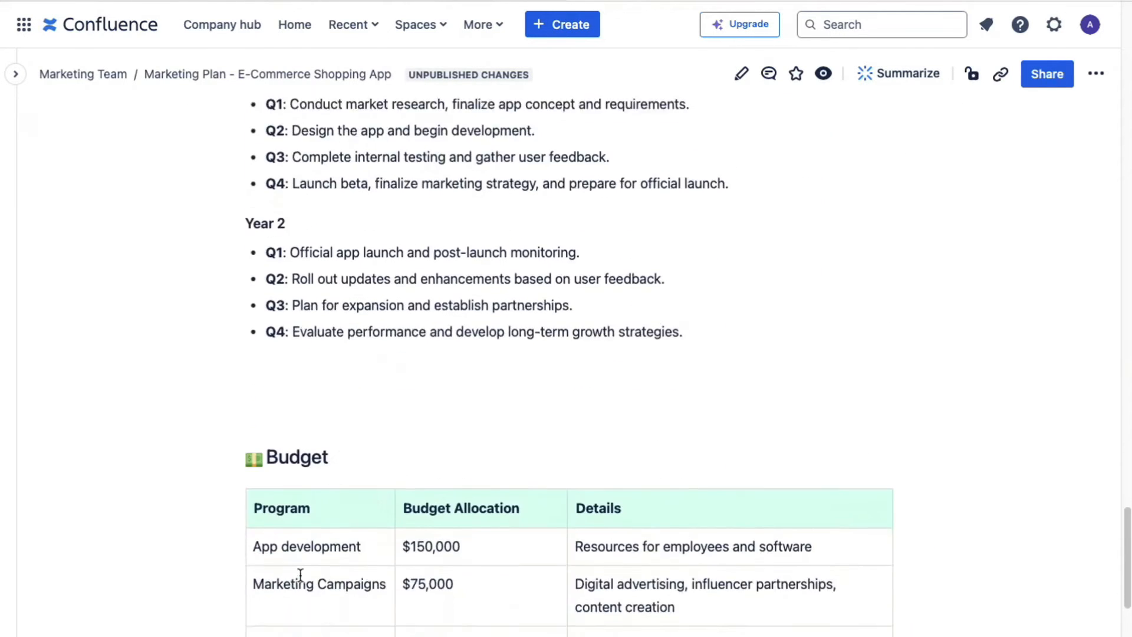
scroll(192, 566, down, 8)
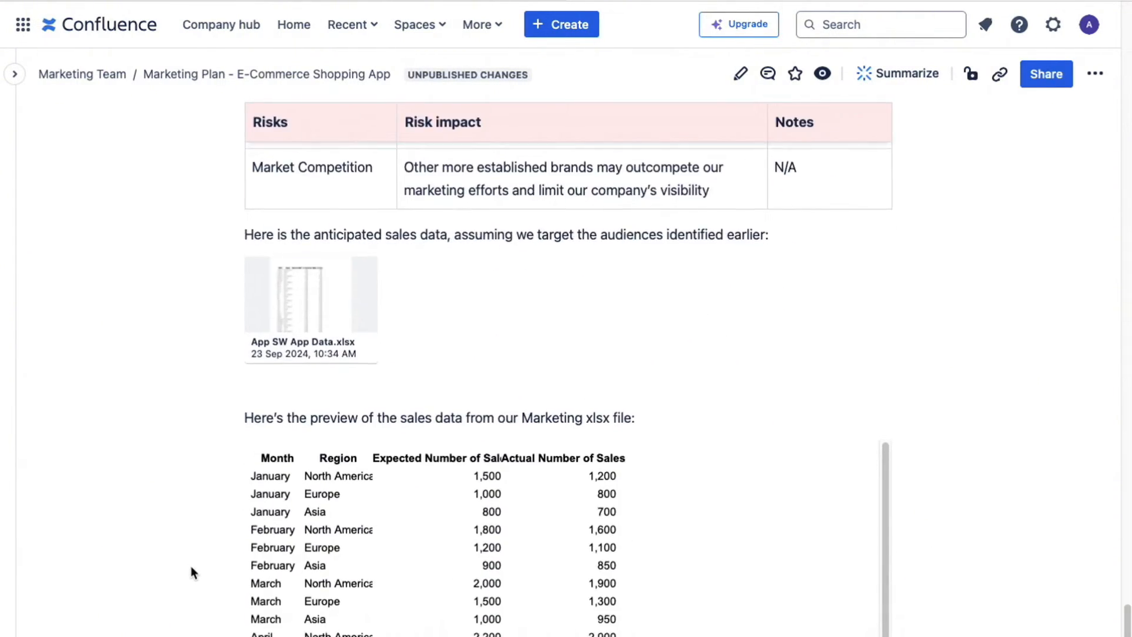
scroll(189, 564, up, 9)
Open the "Brainstorm for Marketing Promotion" whiteboard and collapse the space sidebar.
click(18, 75)
click(147, 449)
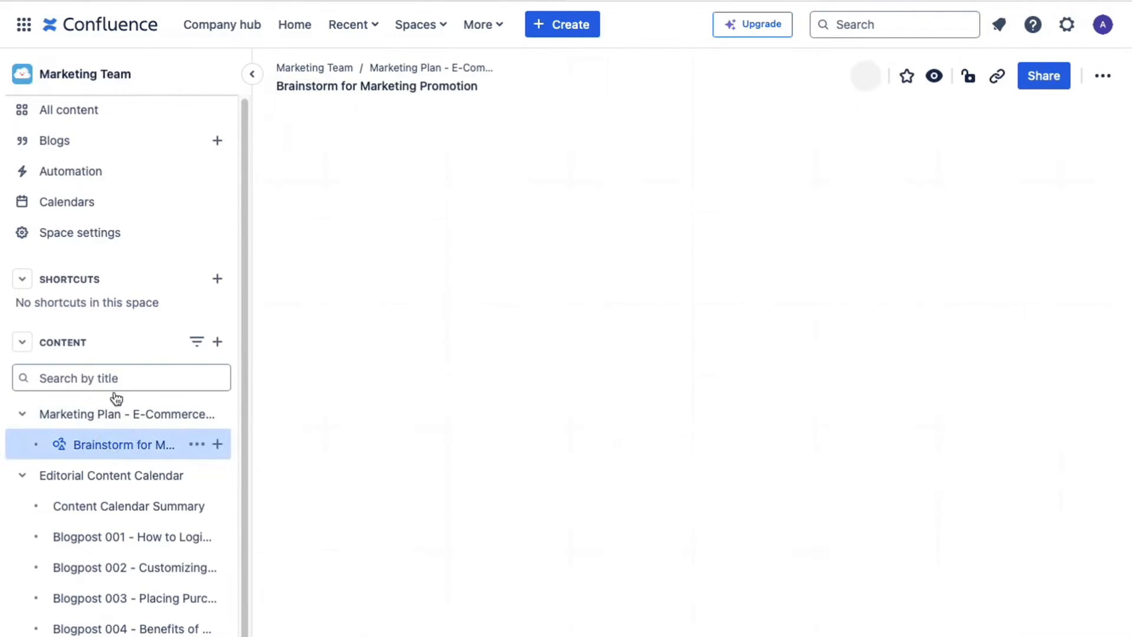
click(253, 71)
scroll(255, 300, up, 5)
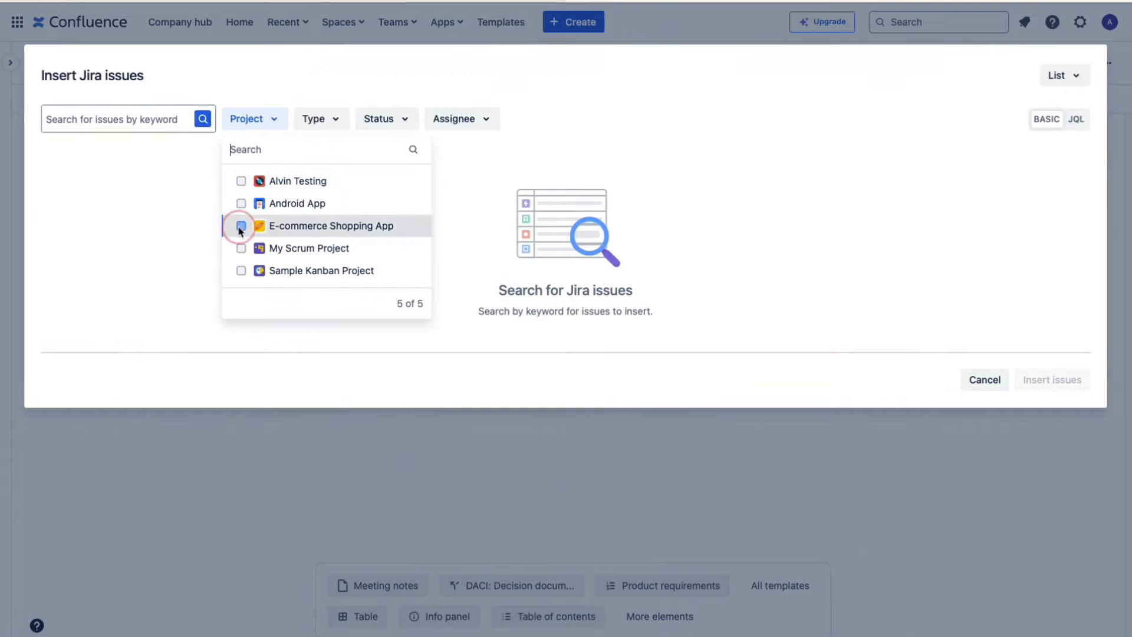
Filter the Jira issues by project E-commerce Shopping App and status In Progress, and open the assignee filter.
click(241, 227)
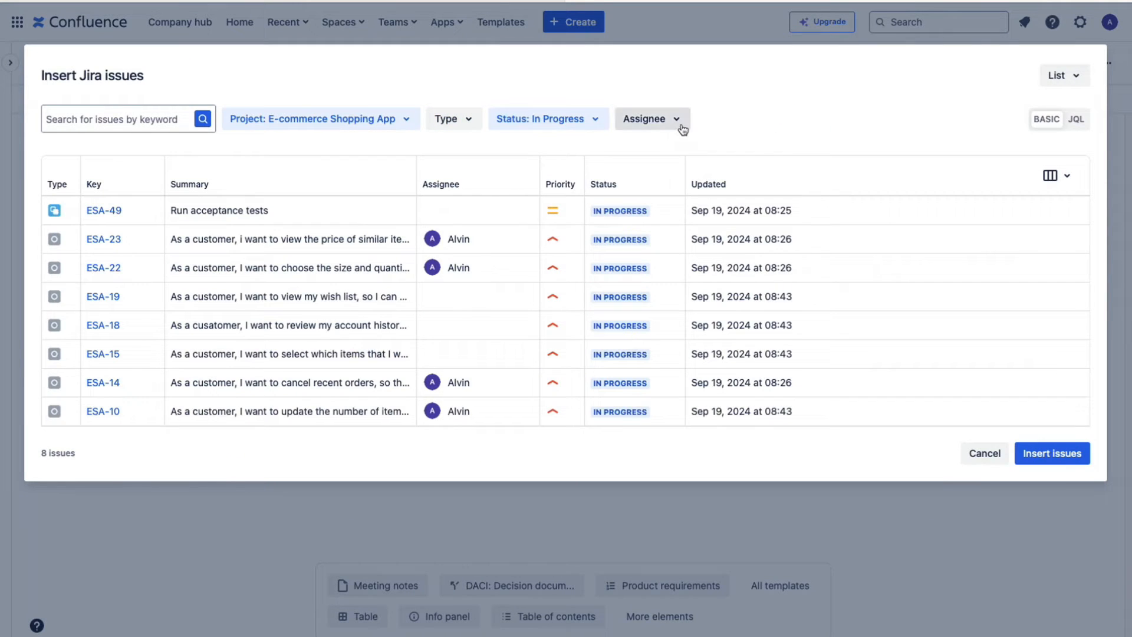
click(682, 129)
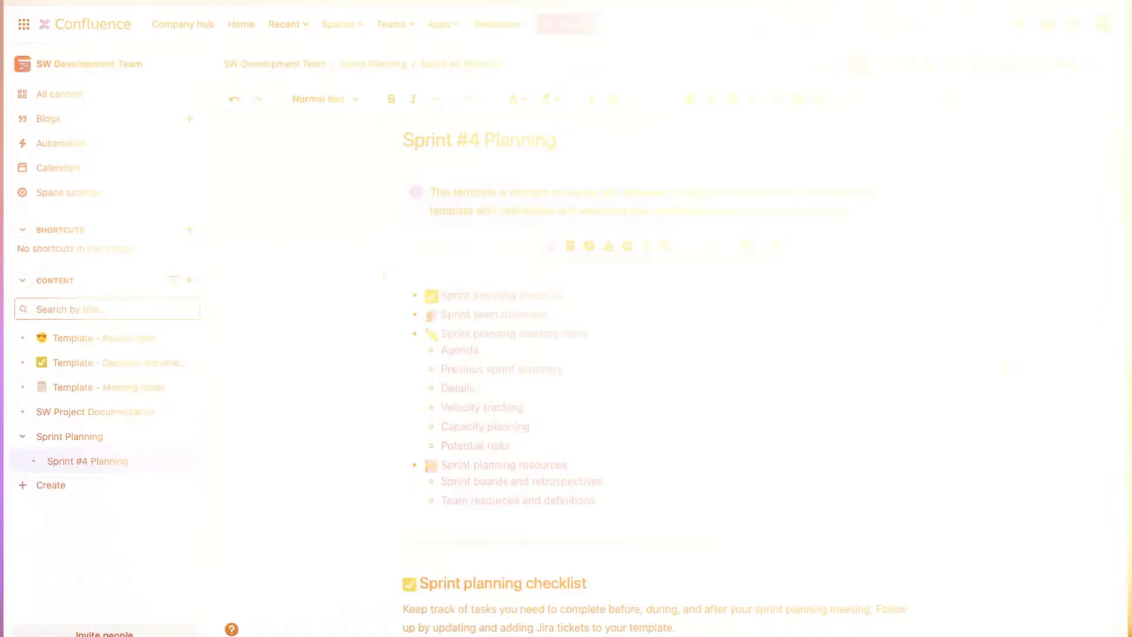
Review the Sprint #4 Planning page's previous sprint summary, details, velocity tracking, capacity planning and potential risks.
scroll(965, 447, down, 3)
scroll(993, 476, down, 6)
scroll(929, 517, down, 3)
scroll(1002, 457, down, 5)
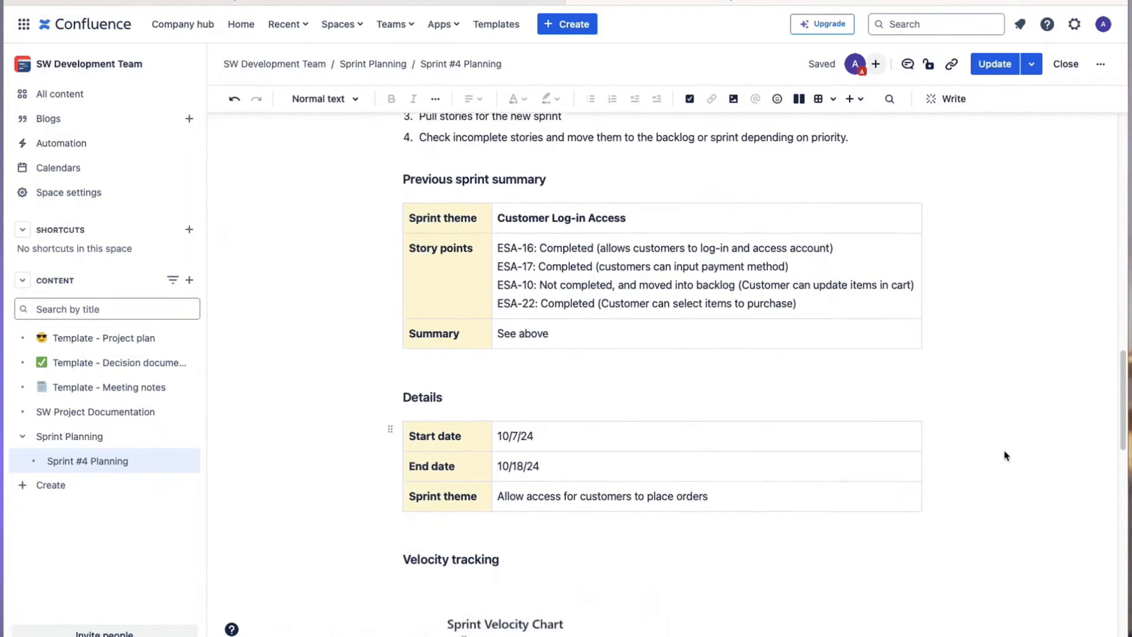
scroll(1000, 460, down, 7)
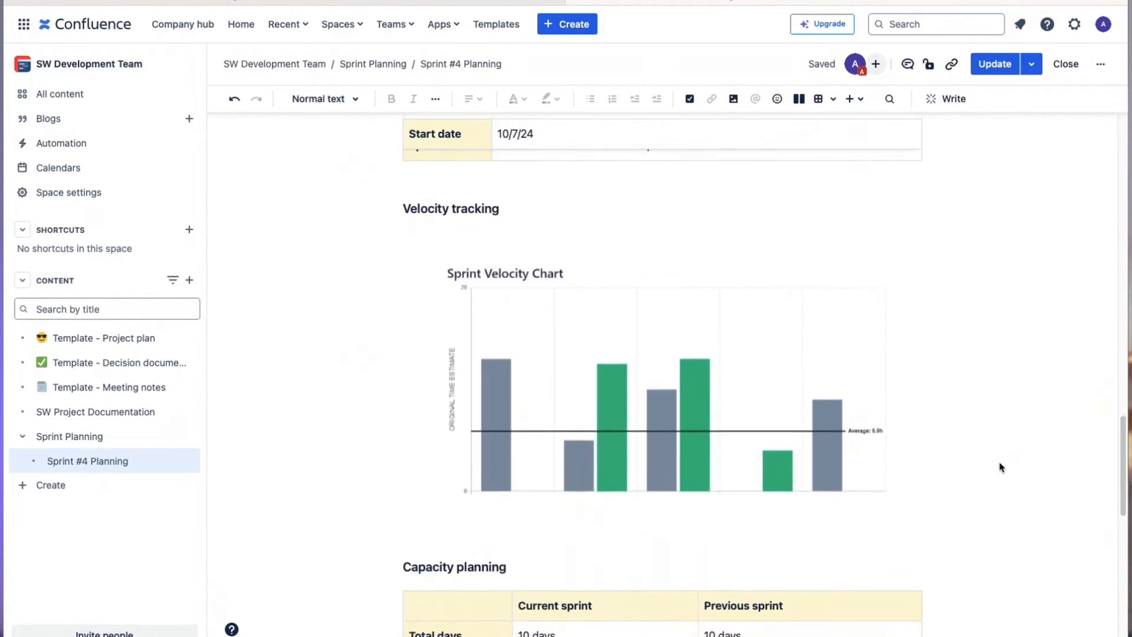
scroll(1006, 465, down, 2)
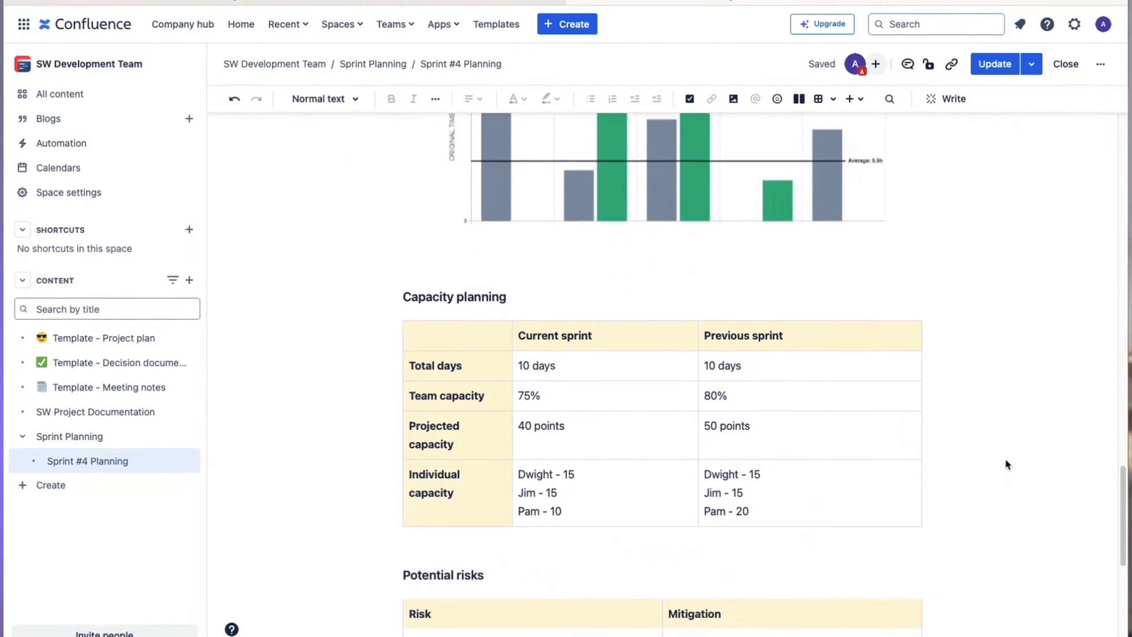
scroll(1007, 464, down, 1)
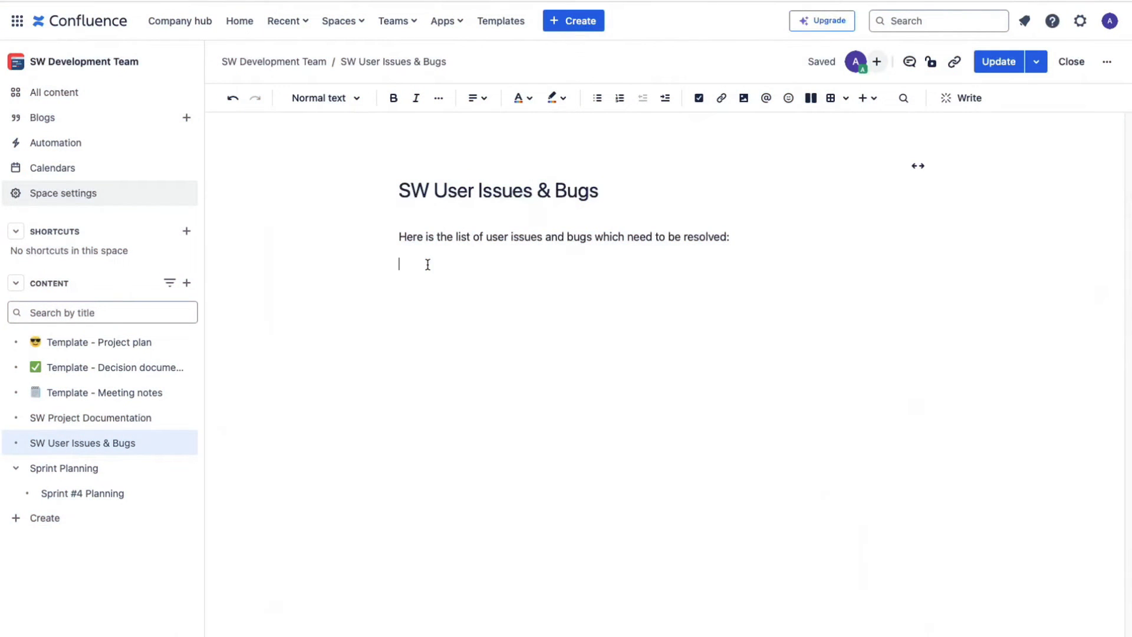
Insert a Jira Issues list below the intro sentence, filtered to project E-commerce Shopping App and type Bug.
text(a)
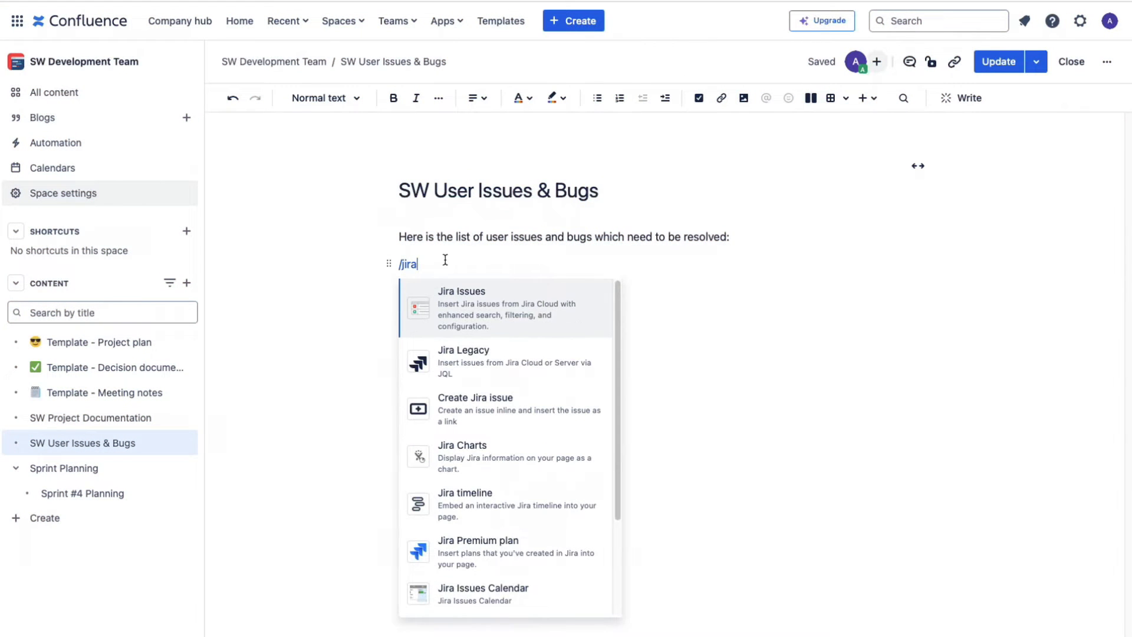
click(554, 318)
click(281, 121)
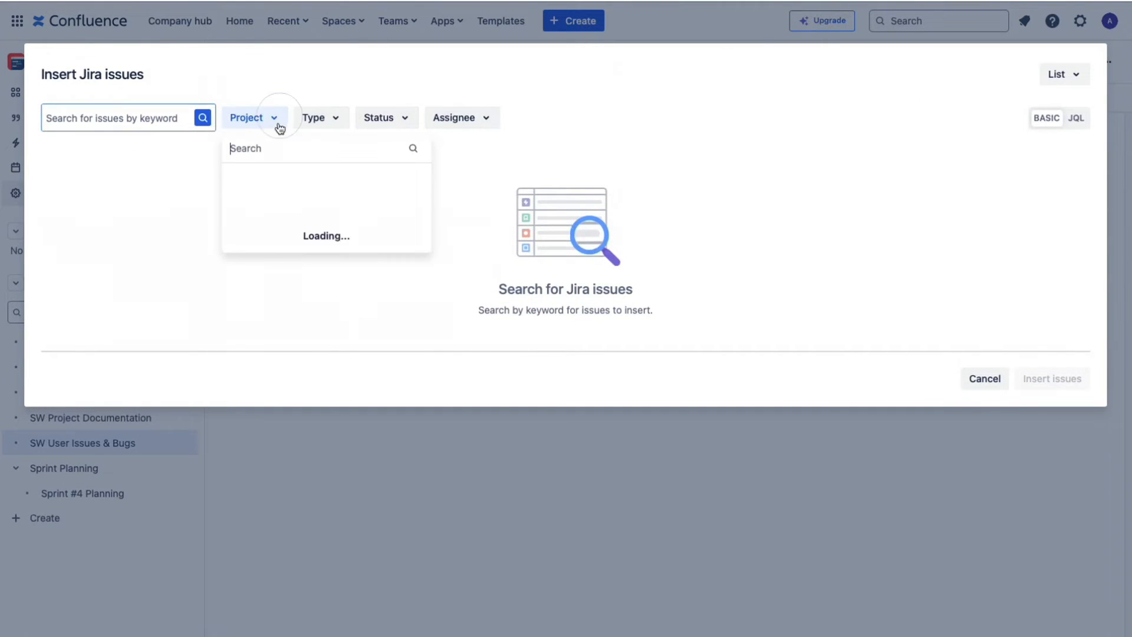
click(241, 225)
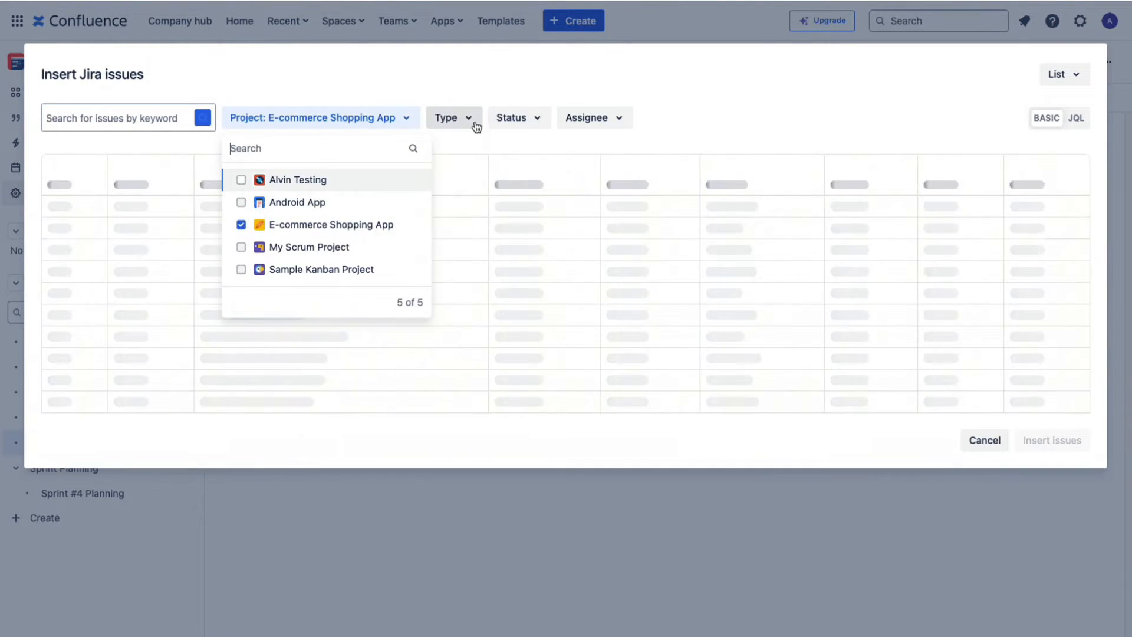
click(455, 121)
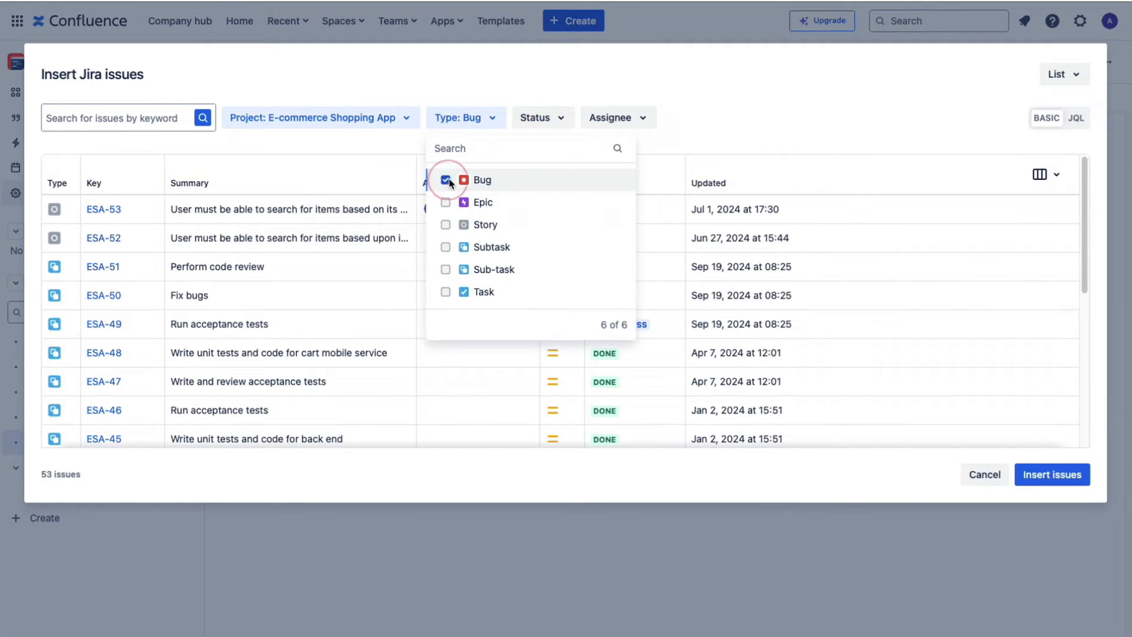
click(790, 139)
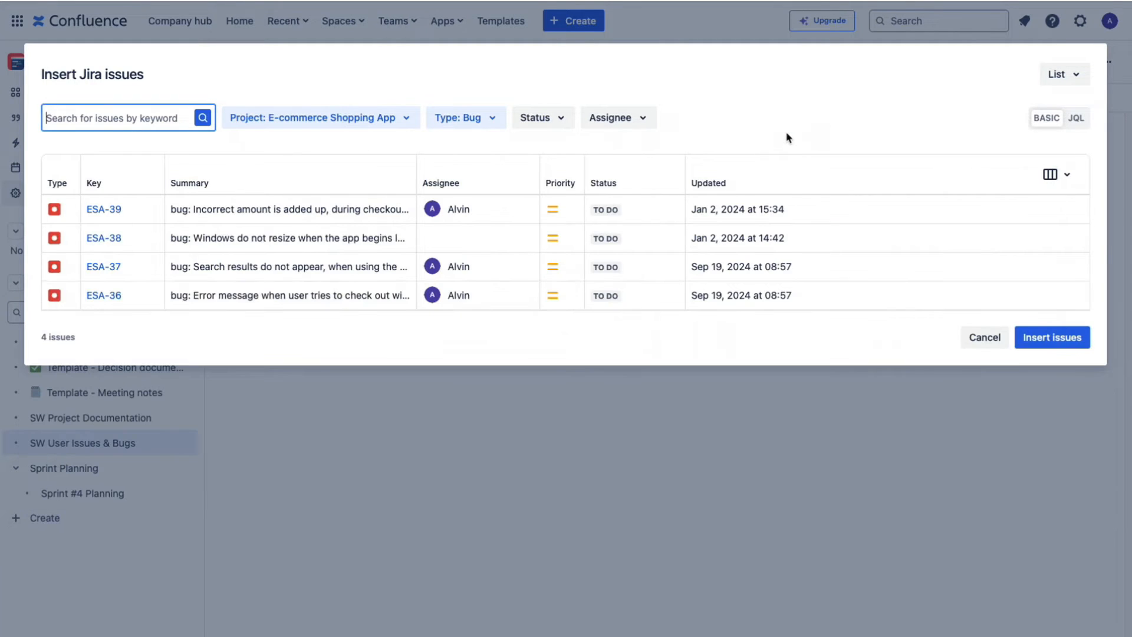
click(1063, 340)
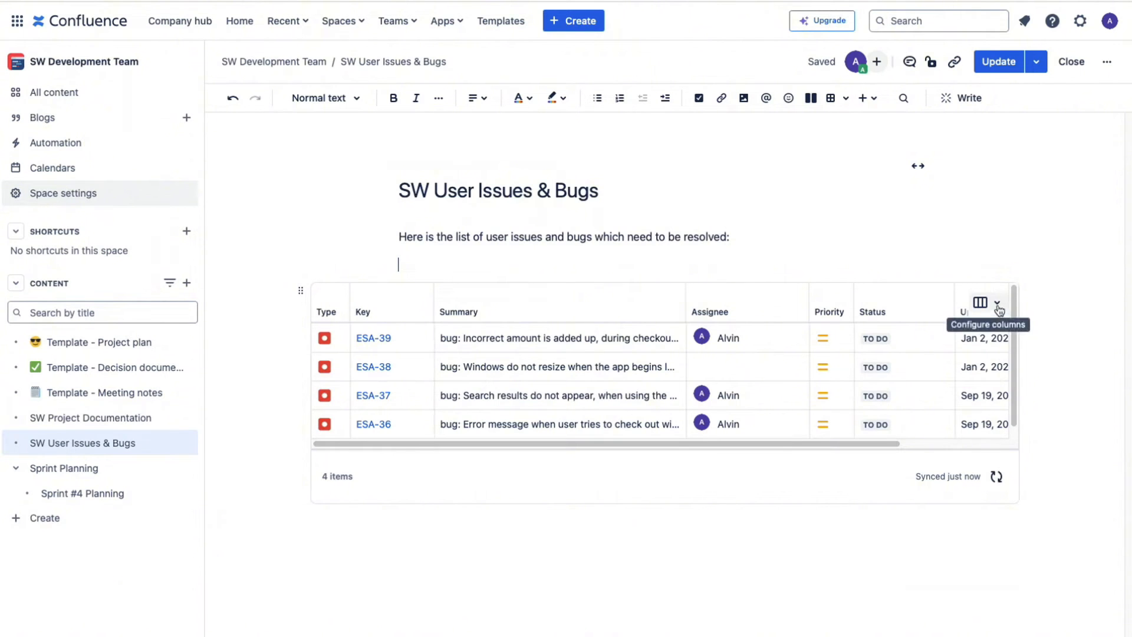
Widen the SW User Issues & Bugs page to full width and hide the Updated column in the embedded issue list.
click(918, 166)
click(1064, 304)
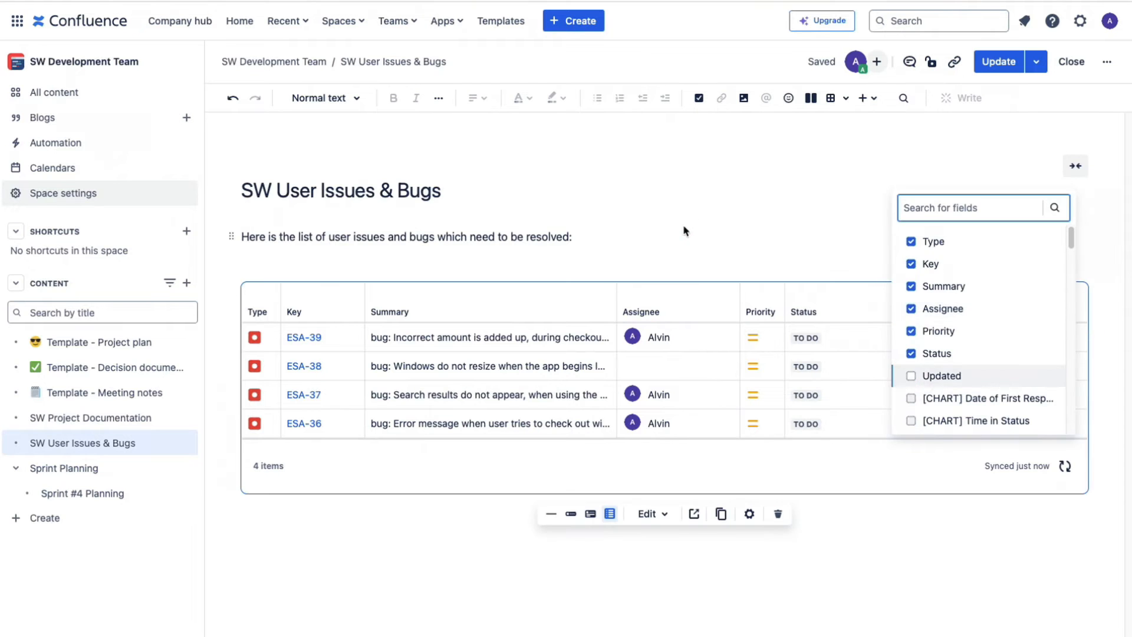
click(712, 253)
click(605, 313)
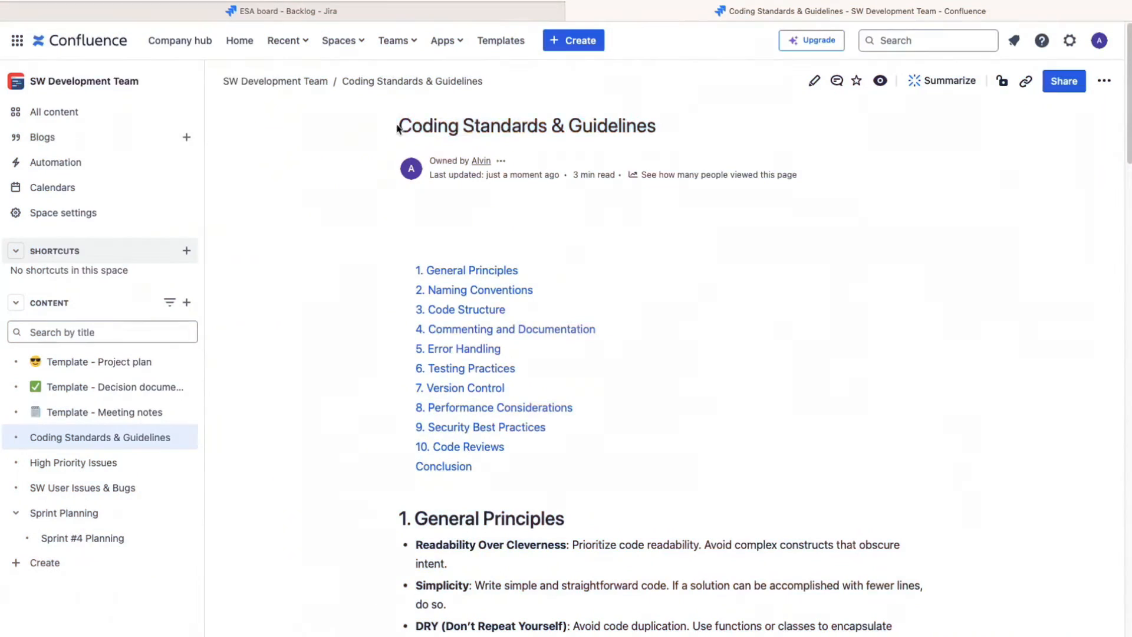
Review the Coding Standards & Guidelines page's general principles, naming conventions, code structure and commenting sections.
scroll(713, 293, down, 8)
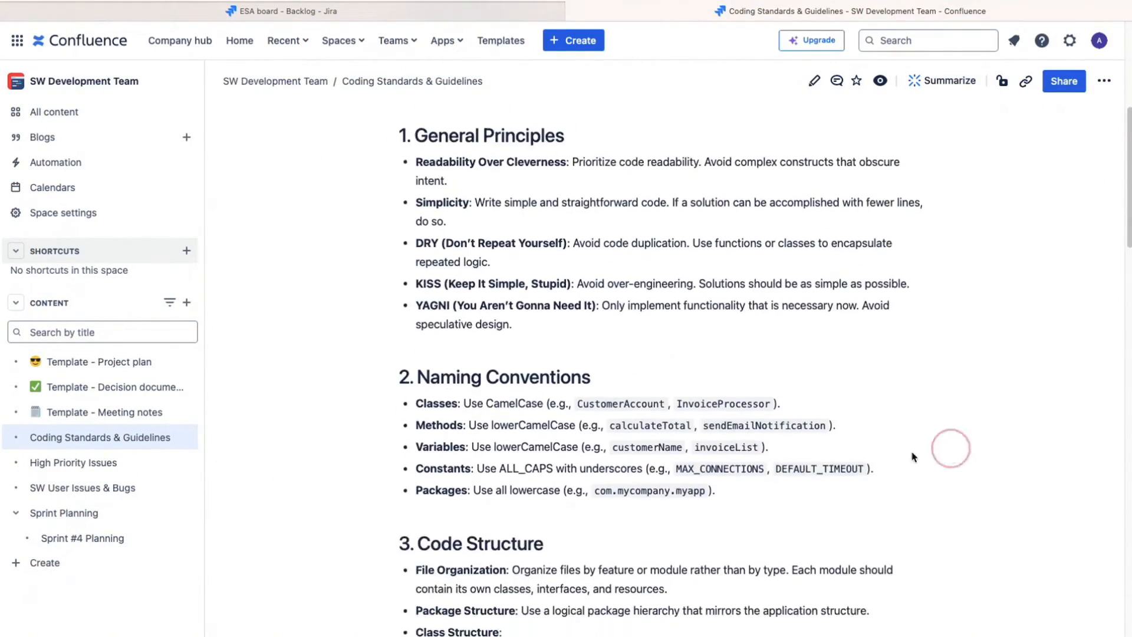
scroll(529, 414, down, 6)
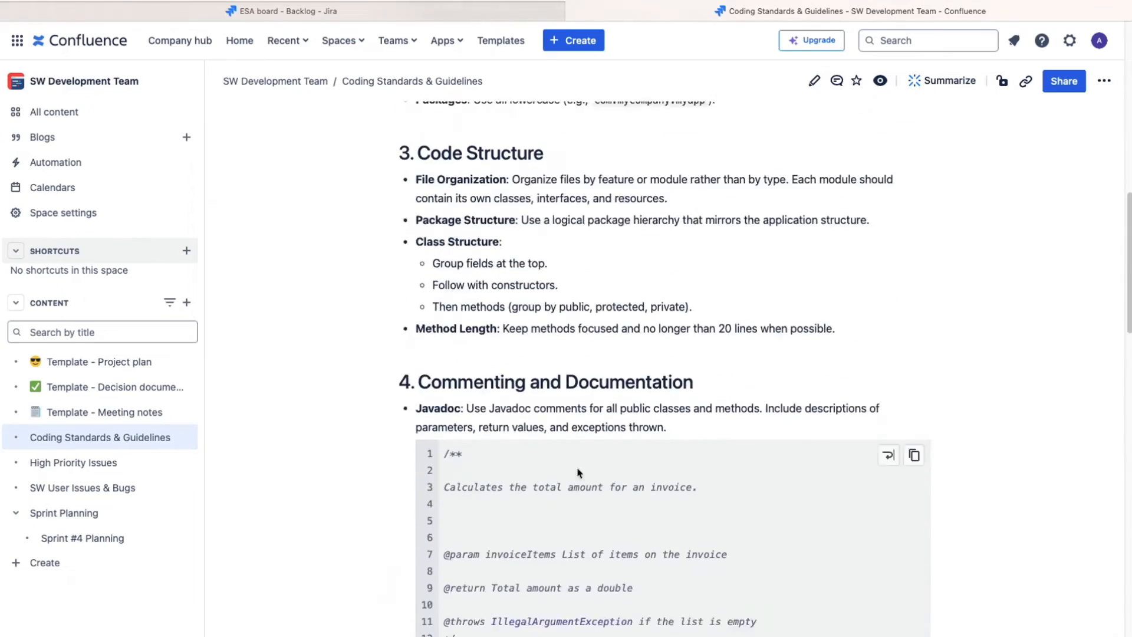